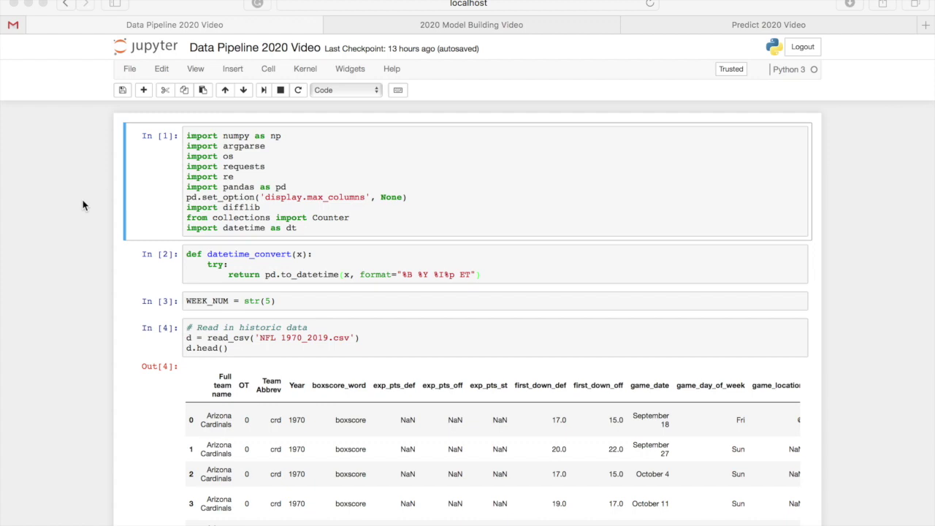
Step: Open the 2020 Model Building Video notebook and highlight its AutoML training line
left_click(84, 206)
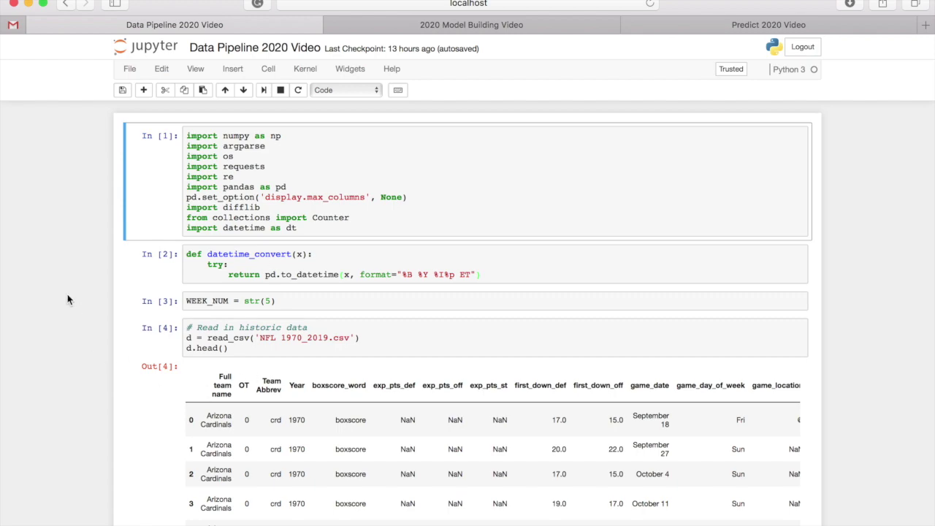
scroll(67, 298, "down", 10)
scroll(67, 298, "down", 10)
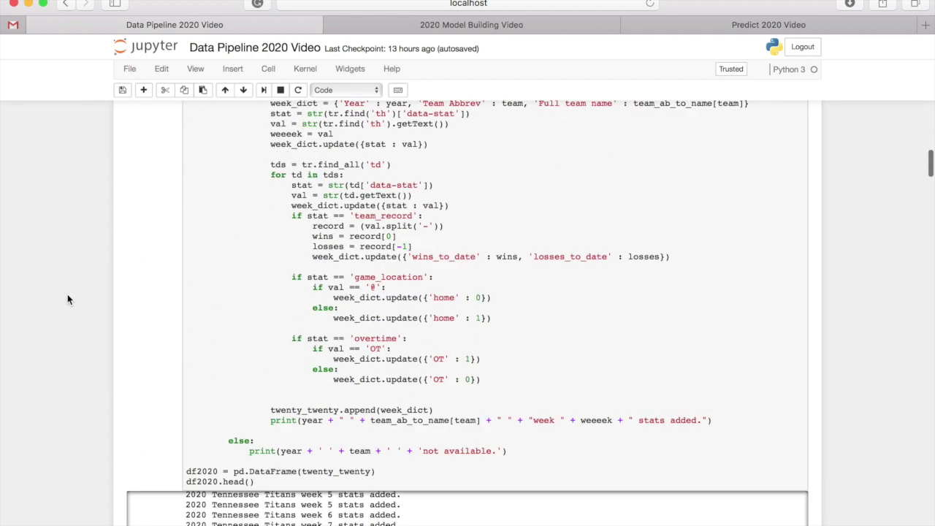
scroll(95, 316, "down", 10)
scroll(95, 317, "down", 10)
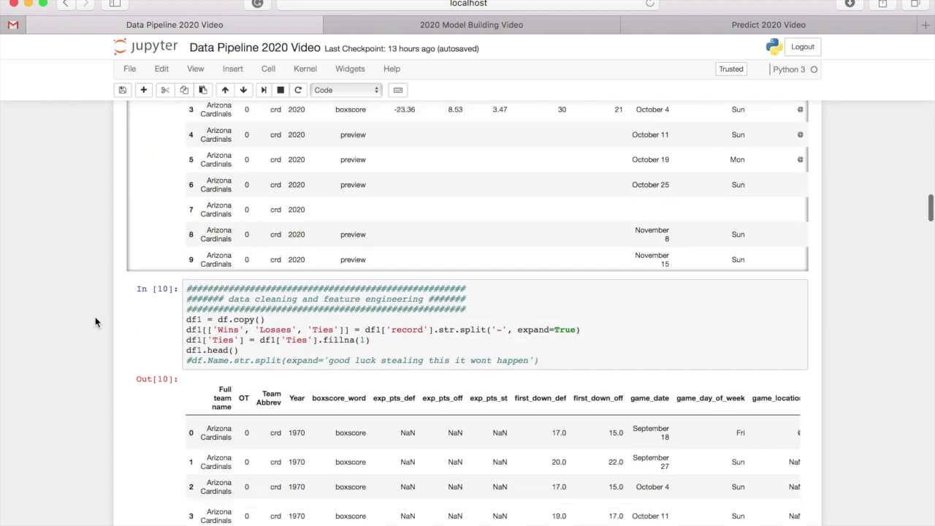
scroll(95, 317, "down", 10)
scroll(95, 316, "down", 10)
scroll(95, 316, "down", 10)
scroll(95, 317, "down", 10)
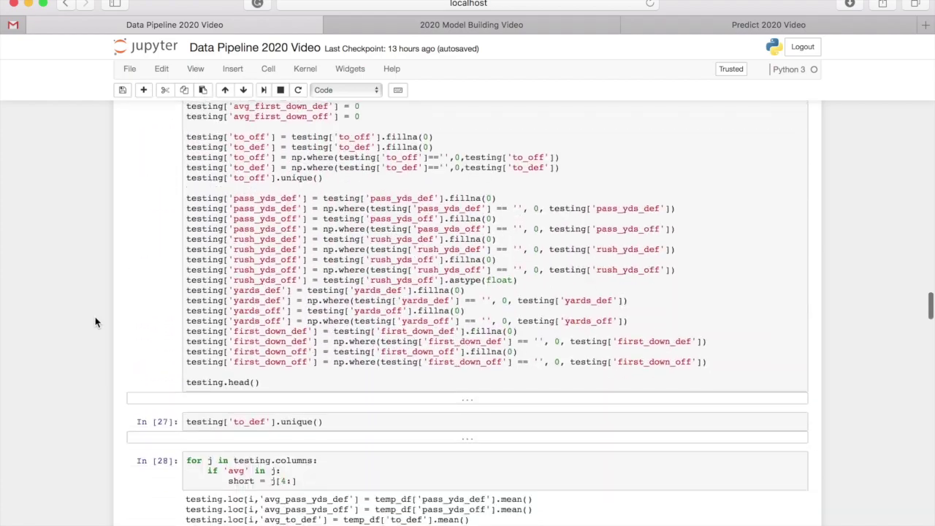
scroll(95, 316, "down", 10)
scroll(95, 317, "down", 10)
scroll(95, 316, "down", 10)
scroll(94, 316, "down", 8)
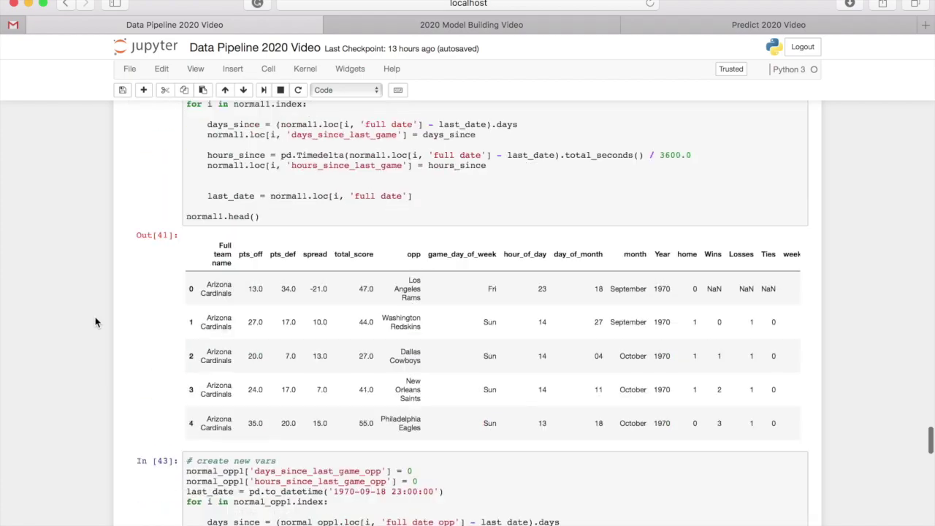
scroll(95, 316, "down", 6)
scroll(95, 316, "down", 5)
scroll(95, 316, "down", 10)
scroll(95, 316, "down", 8)
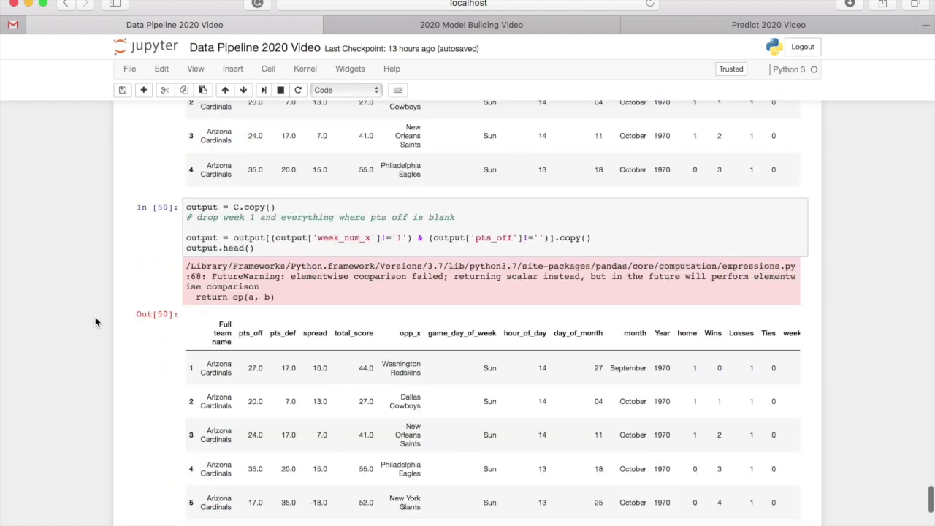
scroll(95, 316, "down", 4)
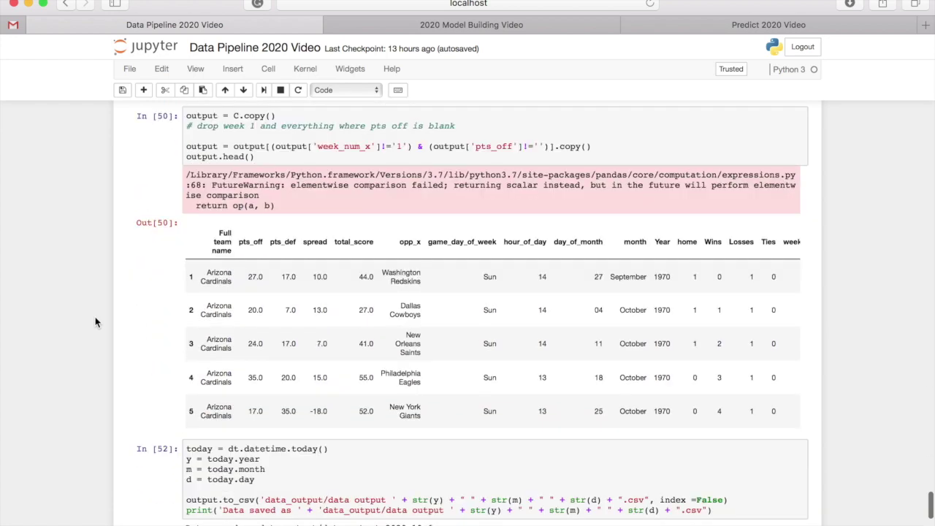
left_click(471, 25)
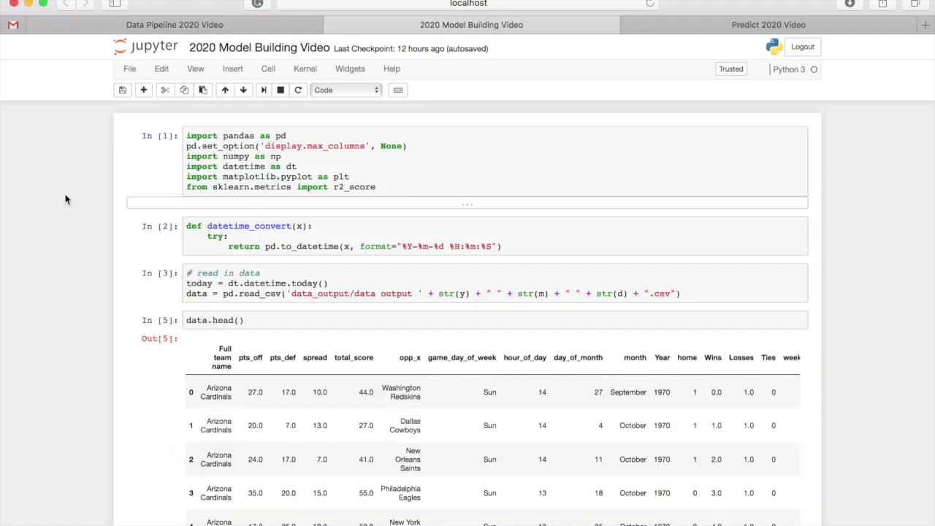
scroll(128, 297, "down", 5)
scroll(128, 297, "down", 3)
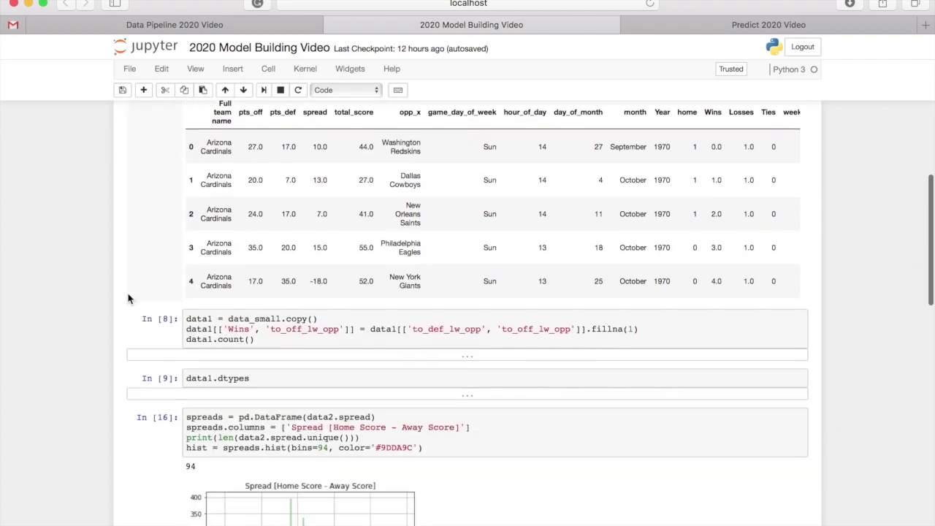
scroll(129, 298, "down", 5)
scroll(129, 298, "down", 5)
scroll(129, 297, "down", 4)
scroll(129, 297, "down", 4)
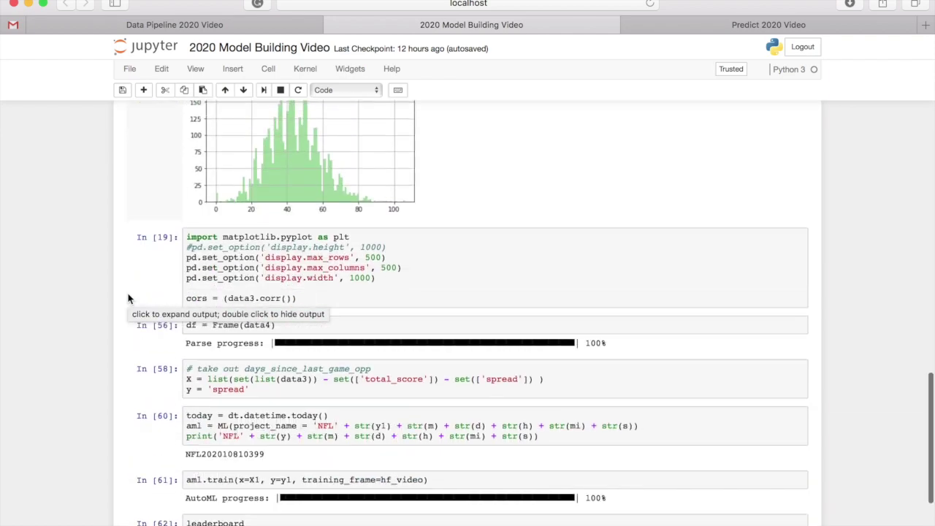
scroll(129, 297, "down", 3)
scroll(128, 297, "down", 3)
scroll(129, 298, "down", 3)
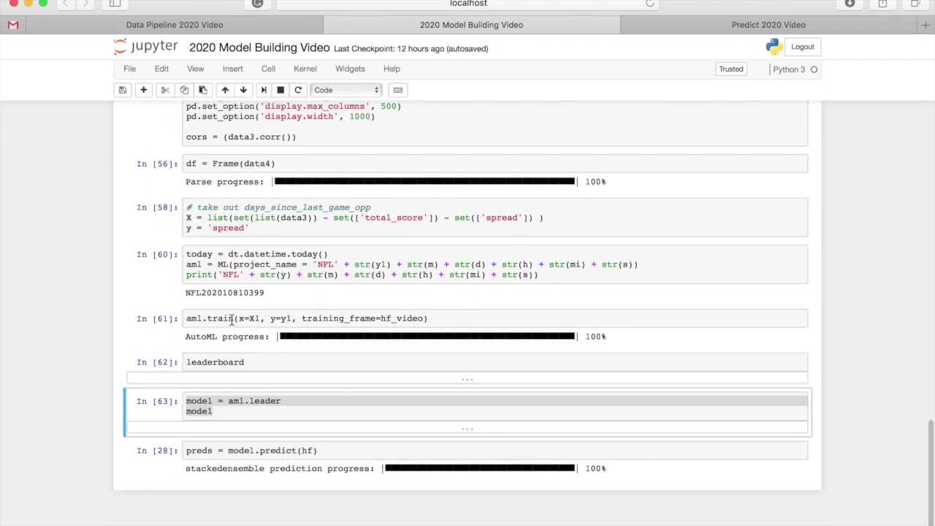
triple_click(232, 320)
left_click(233, 320)
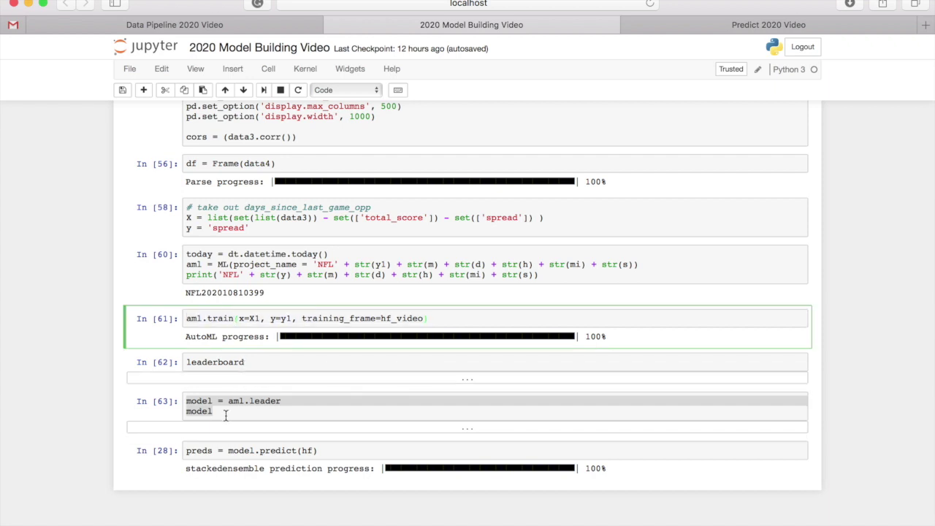
Step: Highlight the code that takes the best model from the AutoML leaderboard
left_click(226, 414)
left_click(215, 413)
left_click_drag(216, 413, 189, 403)
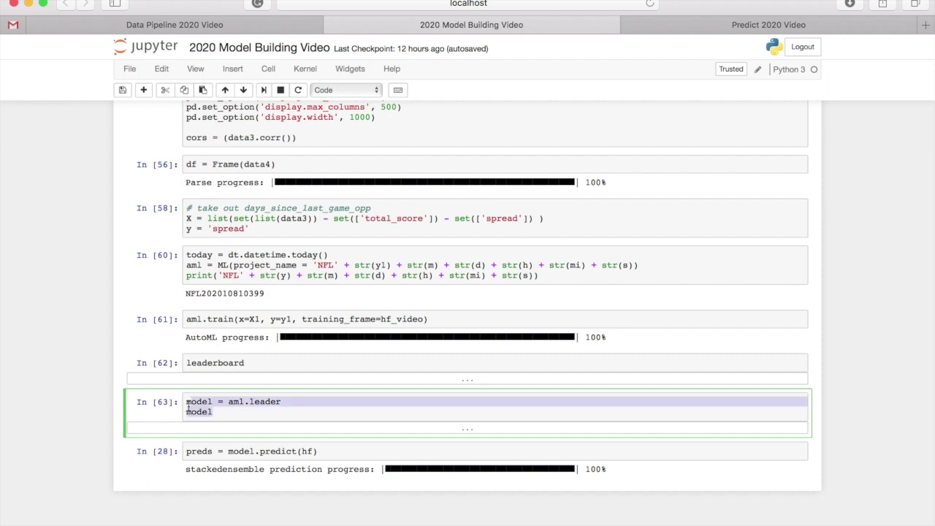
left_click(219, 407)
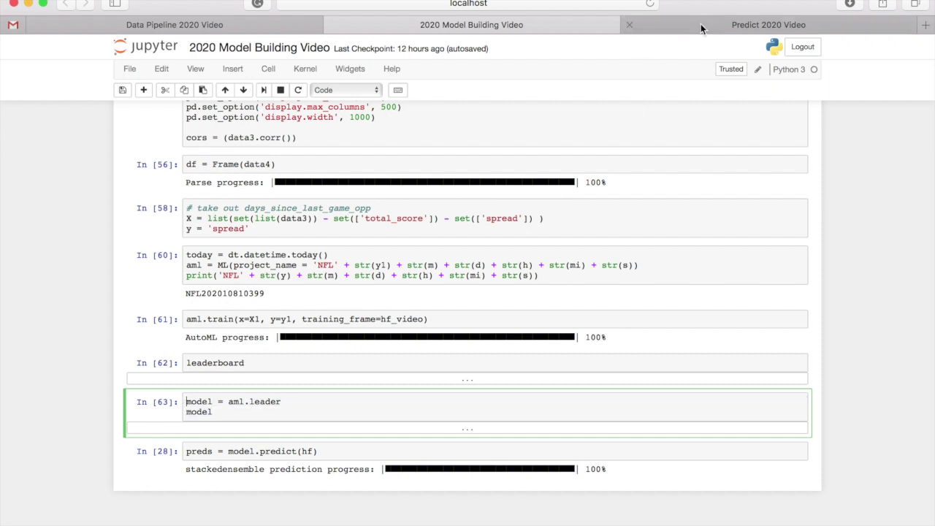
left_click(700, 24)
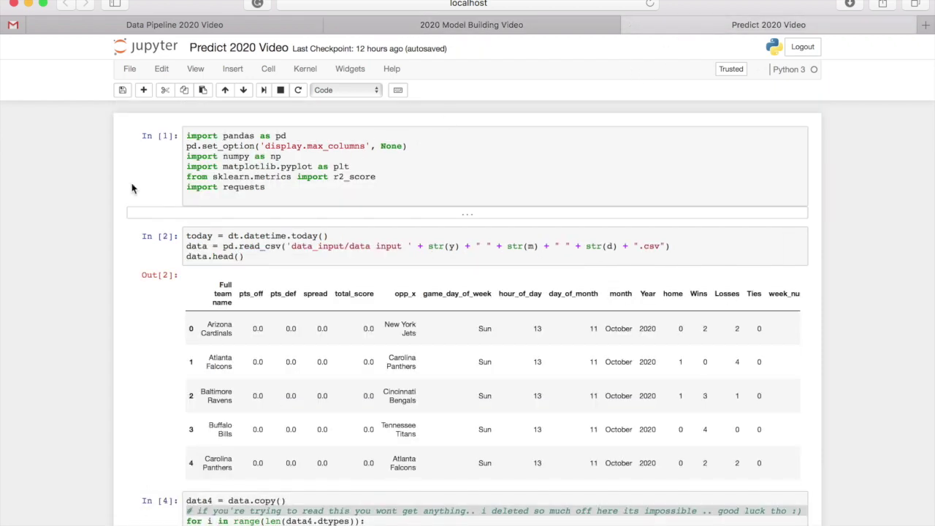
scroll(48, 228, "down", 2)
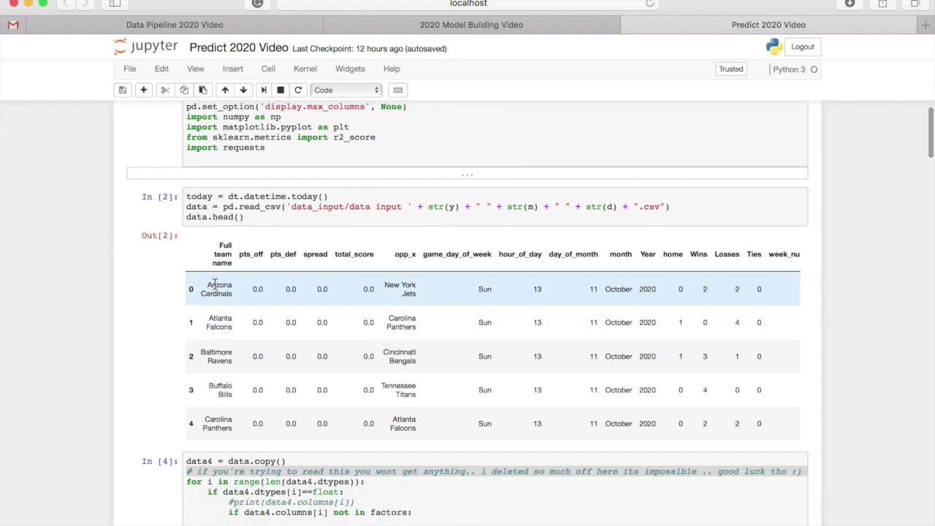
scroll(111, 253, "down", 3)
scroll(111, 253, "down", 3)
scroll(111, 252, "down", 4)
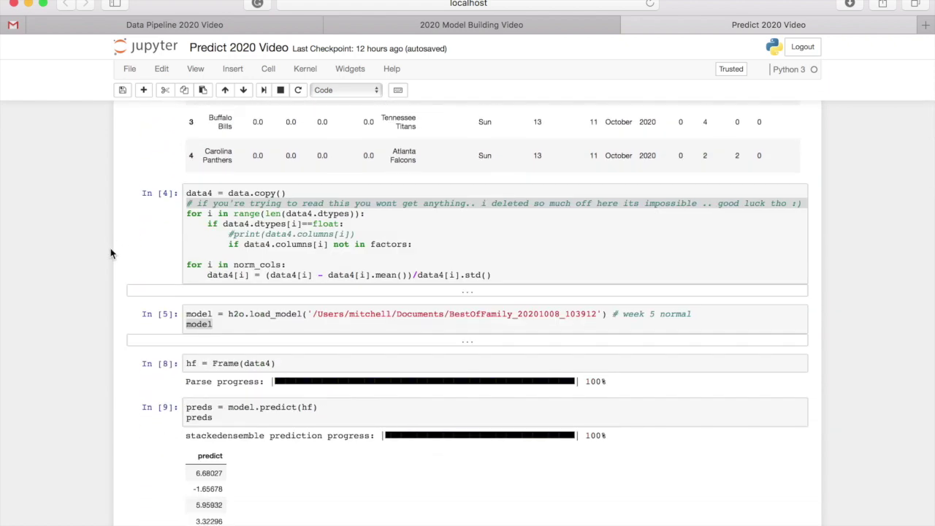
scroll(111, 306, "down", 3)
scroll(168, 336, "down", 2)
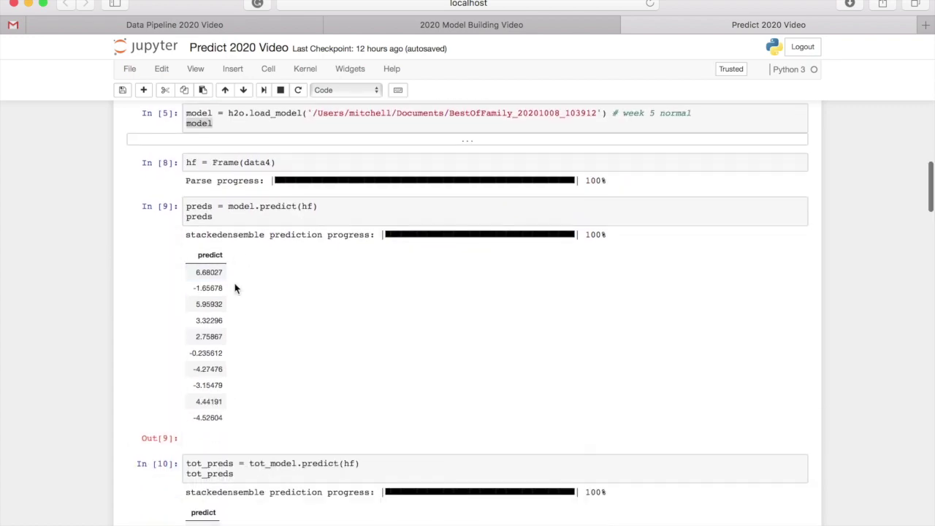
scroll(144, 348, "down", 5)
scroll(144, 347, "down", 4)
scroll(144, 348, "down", 4)
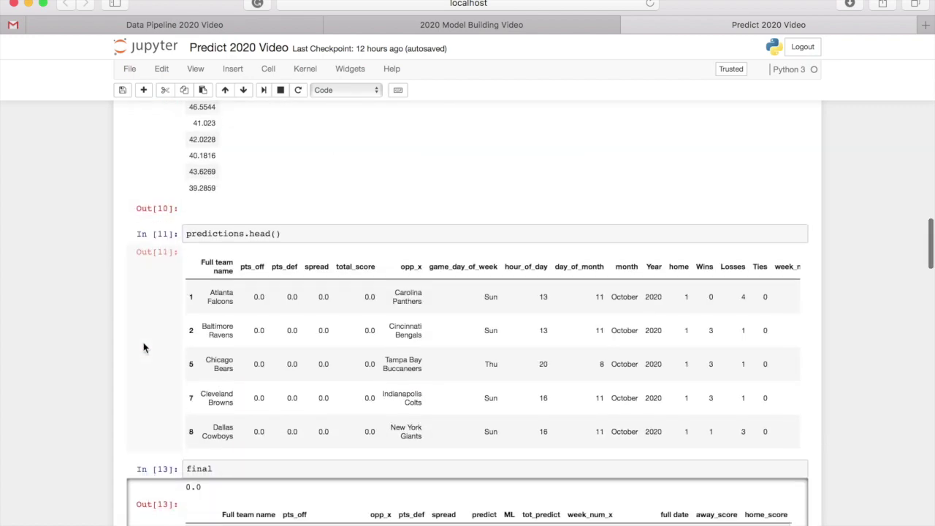
scroll(144, 348, "down", 5)
scroll(144, 347, "down", 2)
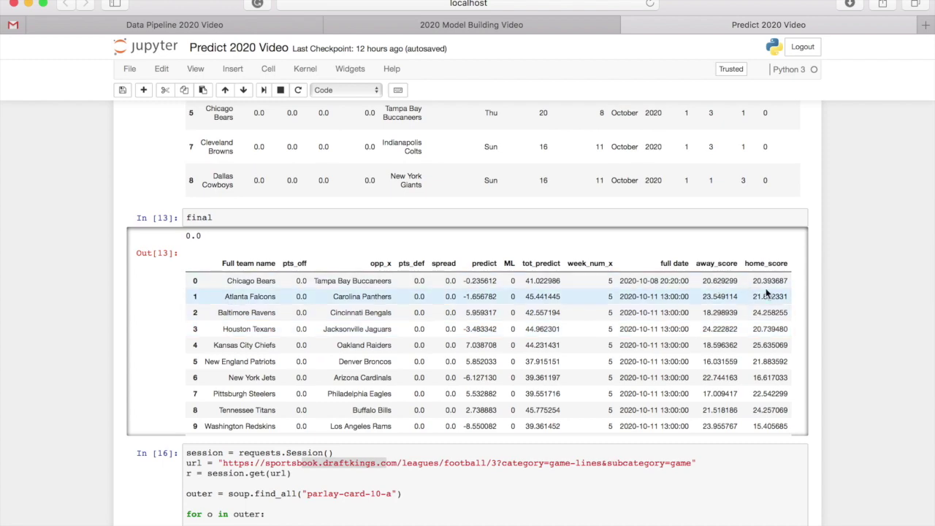
scroll(95, 249, "down", 3)
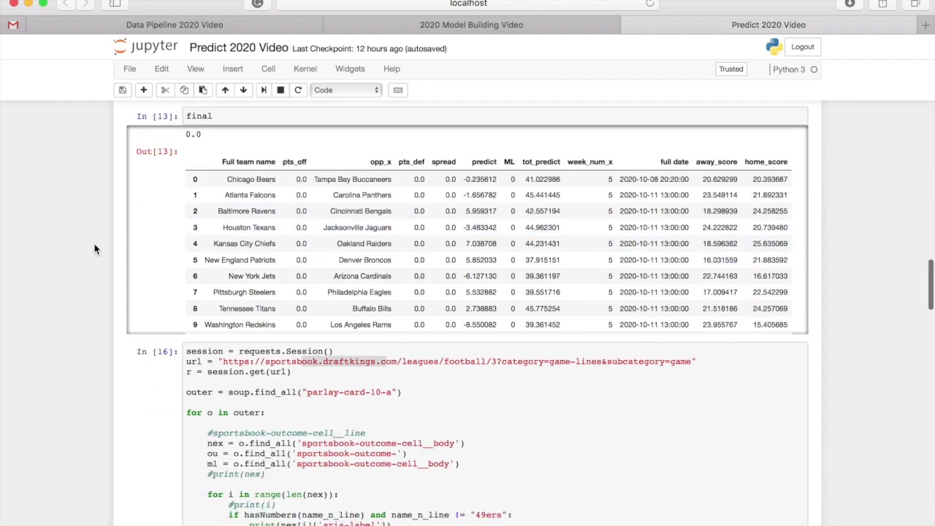
scroll(95, 249, "down", 4)
scroll(95, 249, "down", 5)
scroll(95, 249, "up", 5)
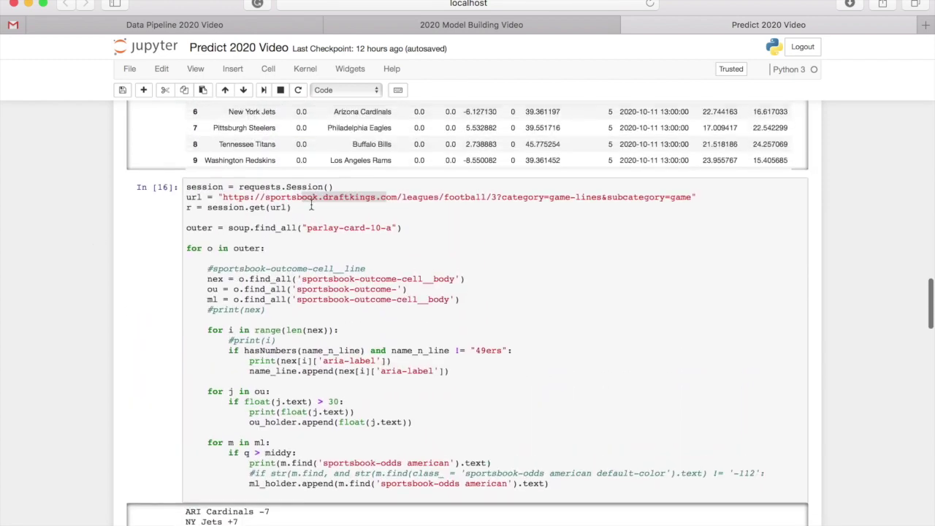
Step: Select the sportsbook odds scraping cell in the Predict 2020 Video notebook
left_click(310, 204)
scroll(95, 278, "down", 5)
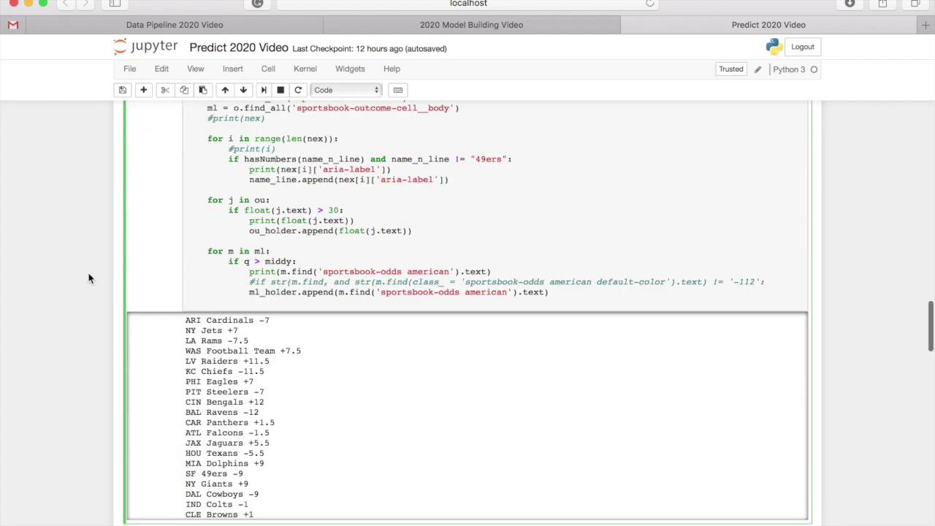
scroll(225, 368, "down", 8)
scroll(225, 367, "down", 6)
scroll(104, 307, "down", 4)
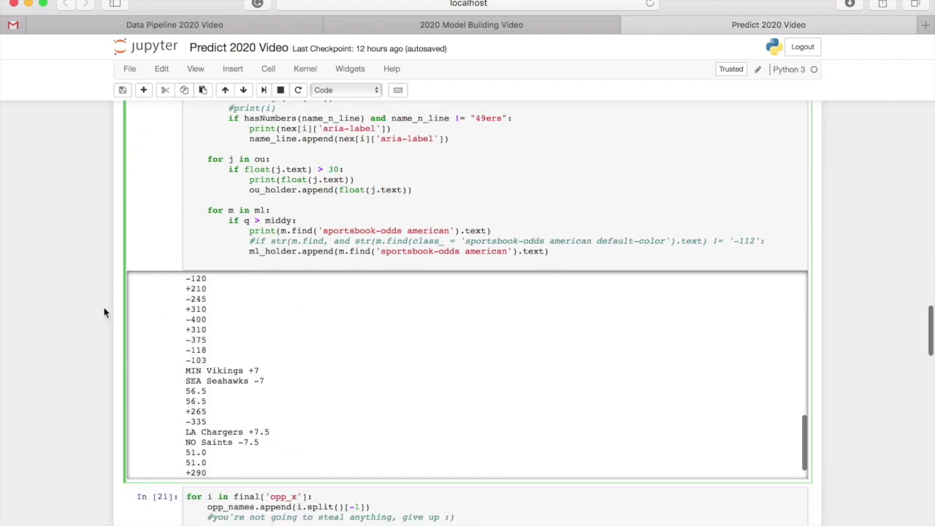
scroll(104, 306, "down", 8)
scroll(104, 307, "down", 4)
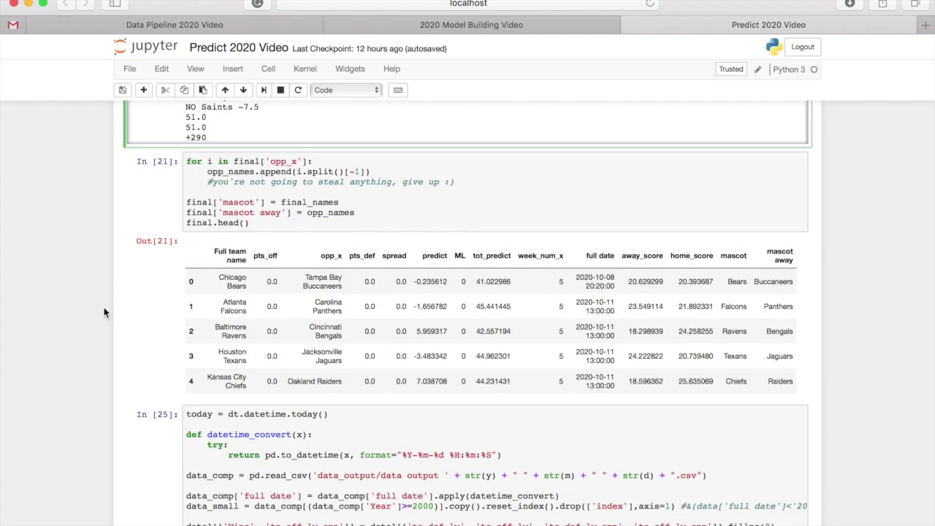
scroll(104, 307, "down", 5)
scroll(115, 325, "down", 10)
scroll(115, 328, "down", 10)
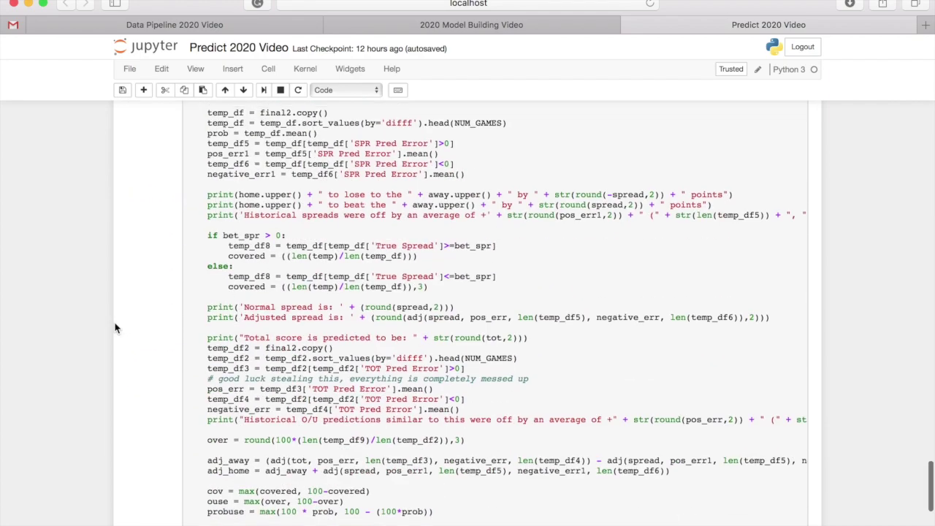
scroll(115, 328, "down", 8)
scroll(115, 327, "down", 5)
scroll(219, 329, "down", 4)
scroll(374, 389, "down", 2)
scroll(375, 388, "up", 5)
scroll(292, 380, "up", 5)
scroll(219, 344, "up", 3)
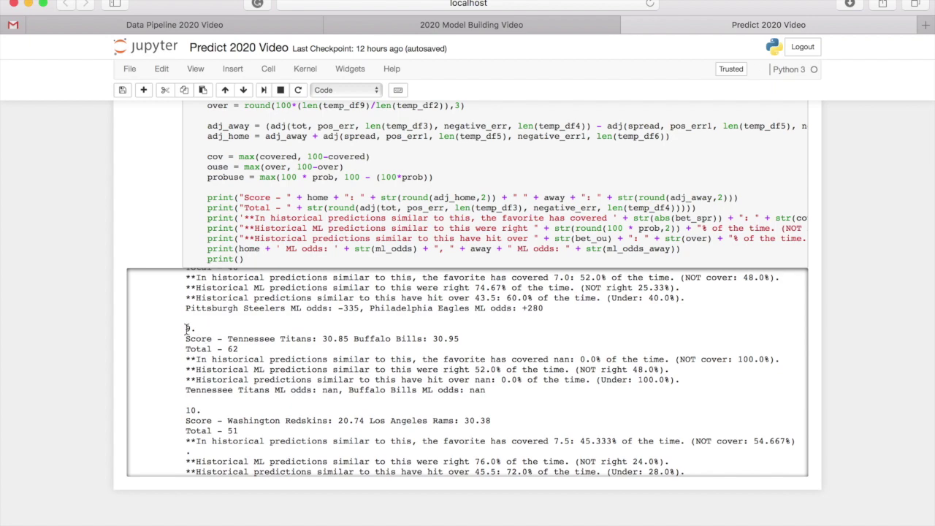
left_click_drag(186, 327, 528, 391)
left_click(528, 390)
key("ctrl+Right")
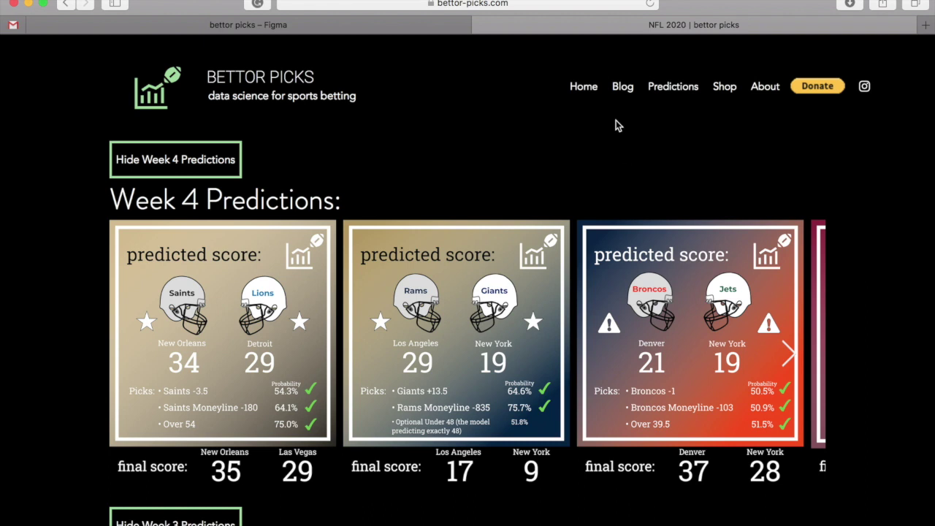